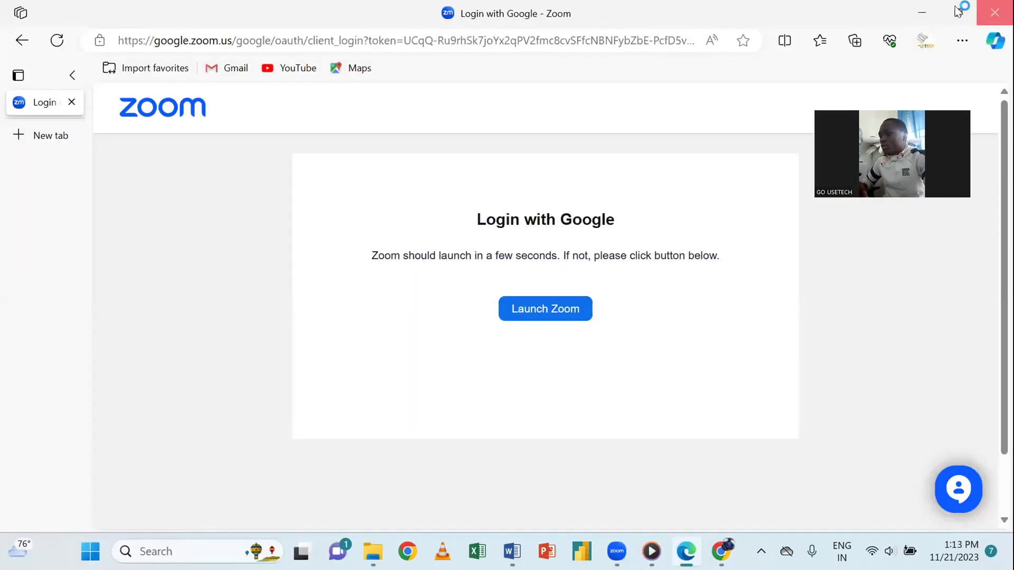
# - Close the Zoom login page, launch Phone Link by searching 'phone', and discard Word's unsaved changes
pyautogui.click(995, 12)
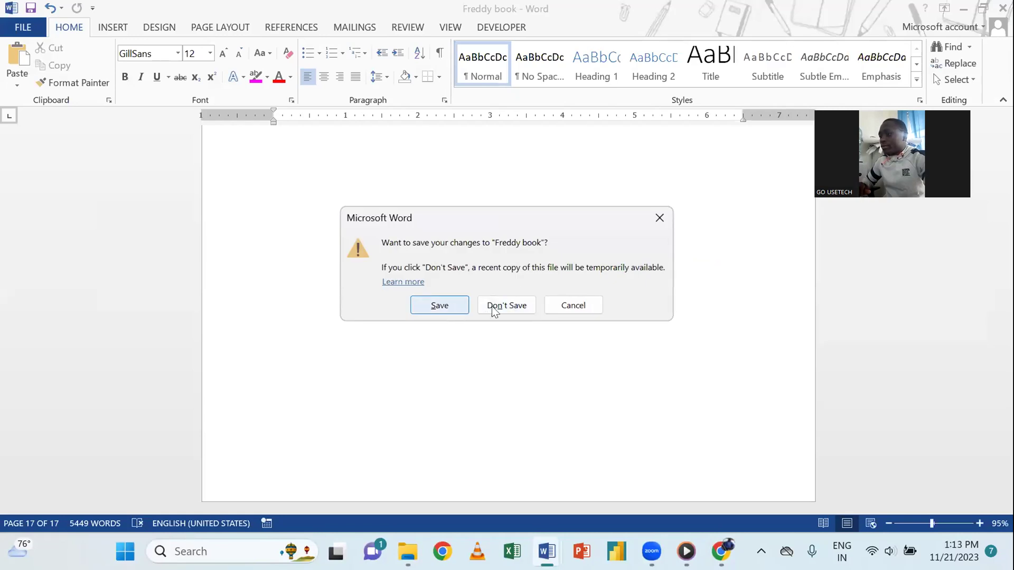
pyautogui.click(453, 304)
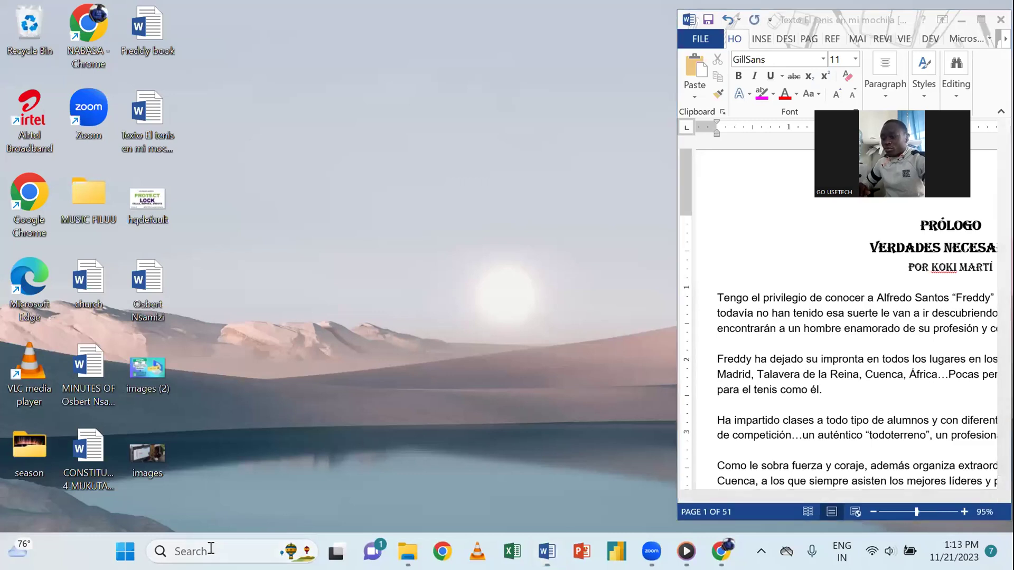
pyautogui.click(192, 550)
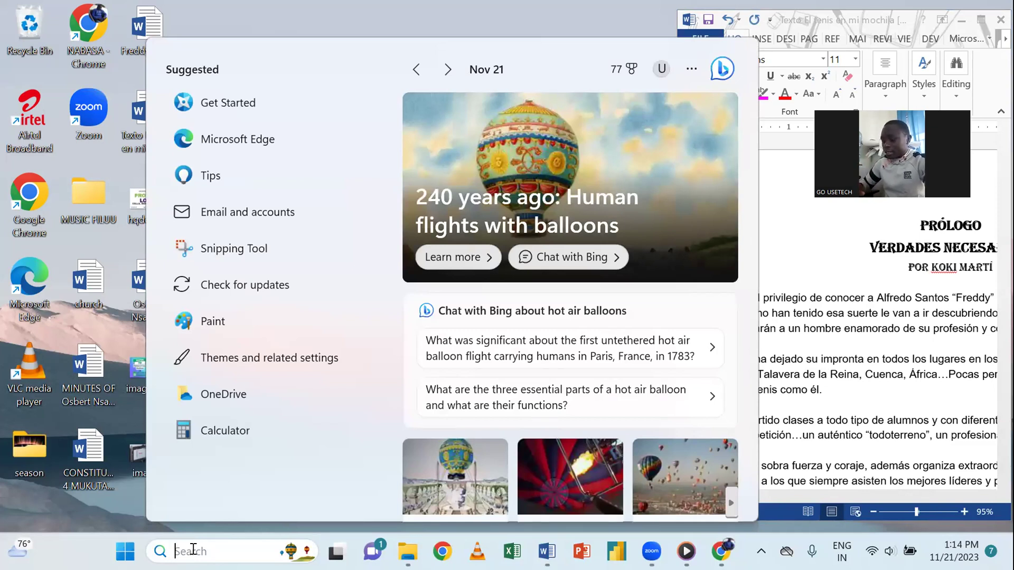
pyautogui.write('phone')
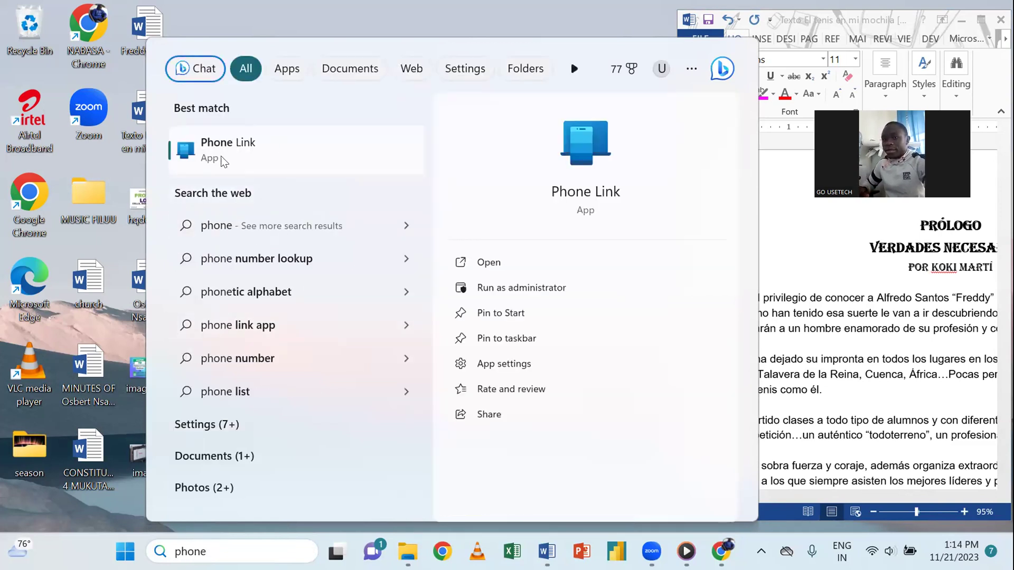
pyautogui.click(489, 263)
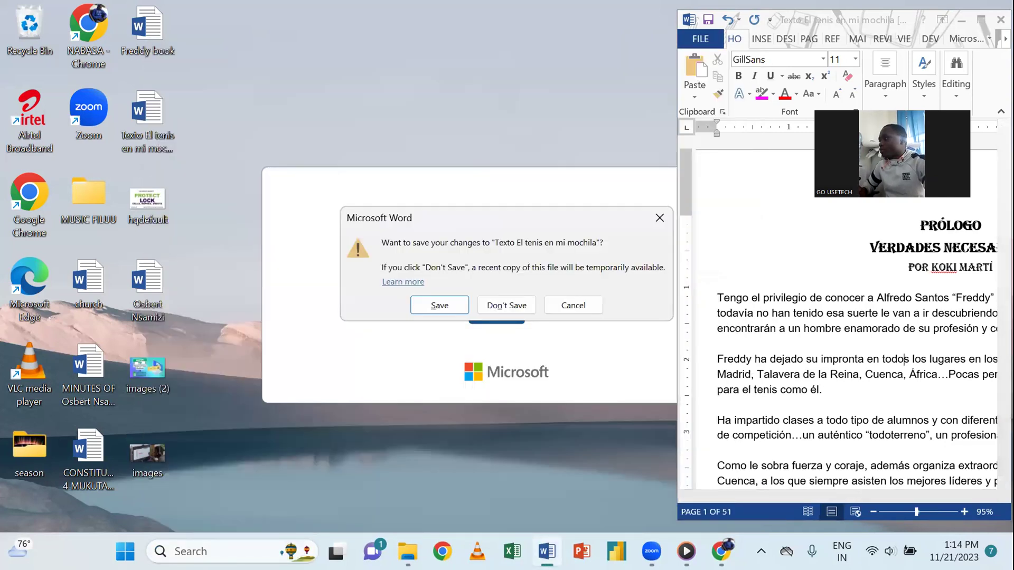
pyautogui.click(514, 305)
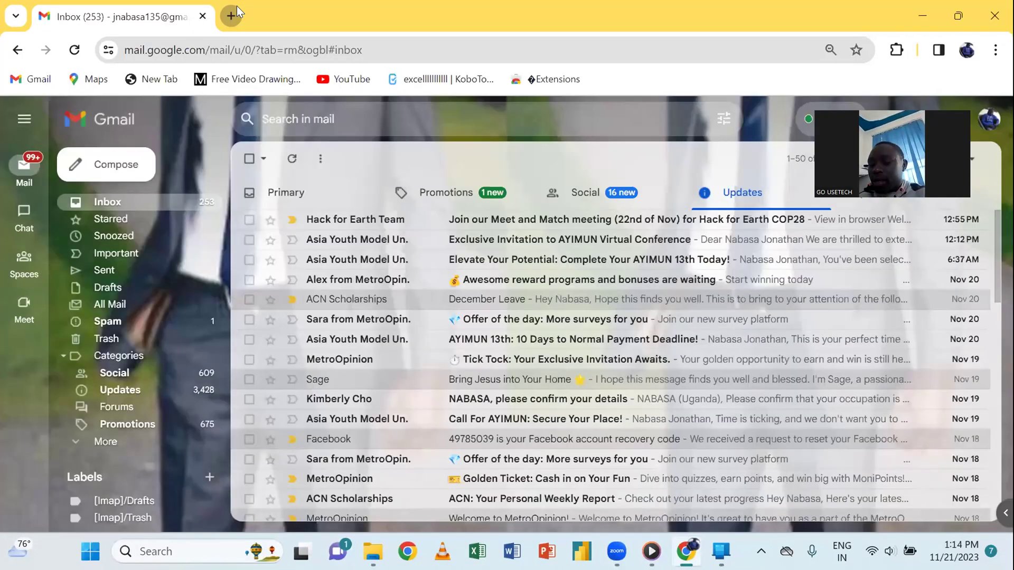
# - Search Google in a new Chrome tab for 'phonelink for windows'
pyautogui.click(238, 11)
pyautogui.write('phone')
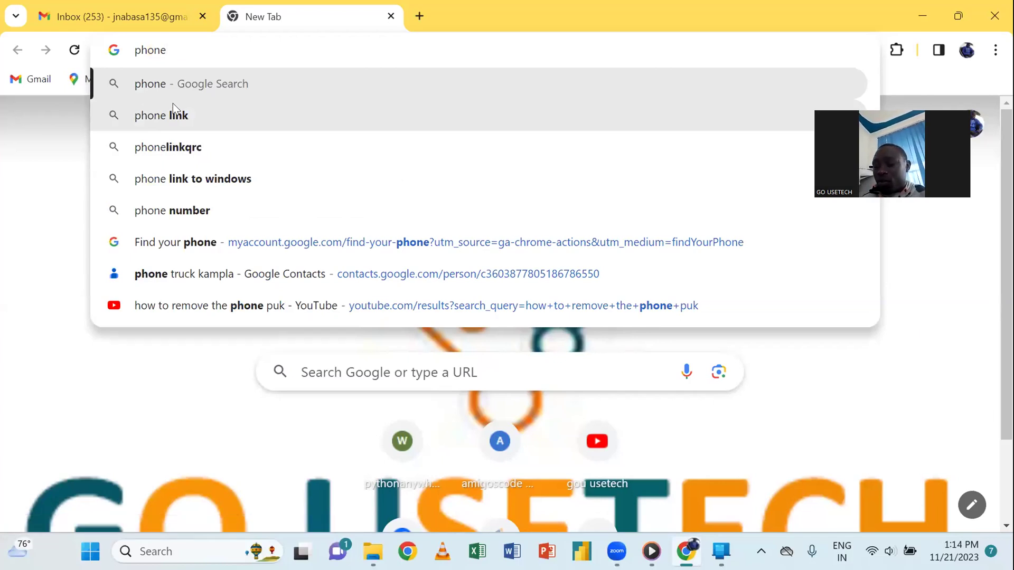
pyautogui.write('link for')
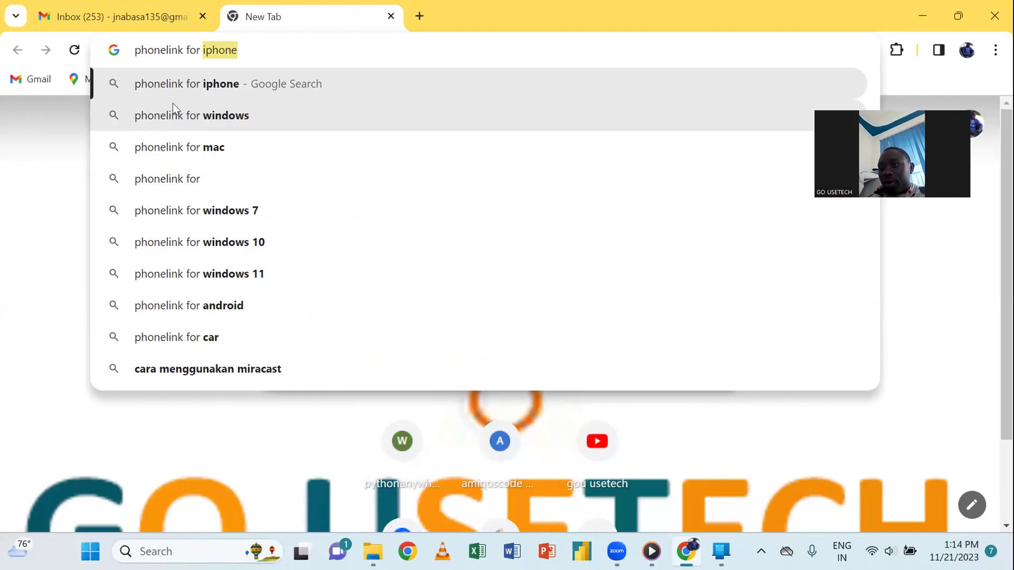
pyautogui.click(198, 114)
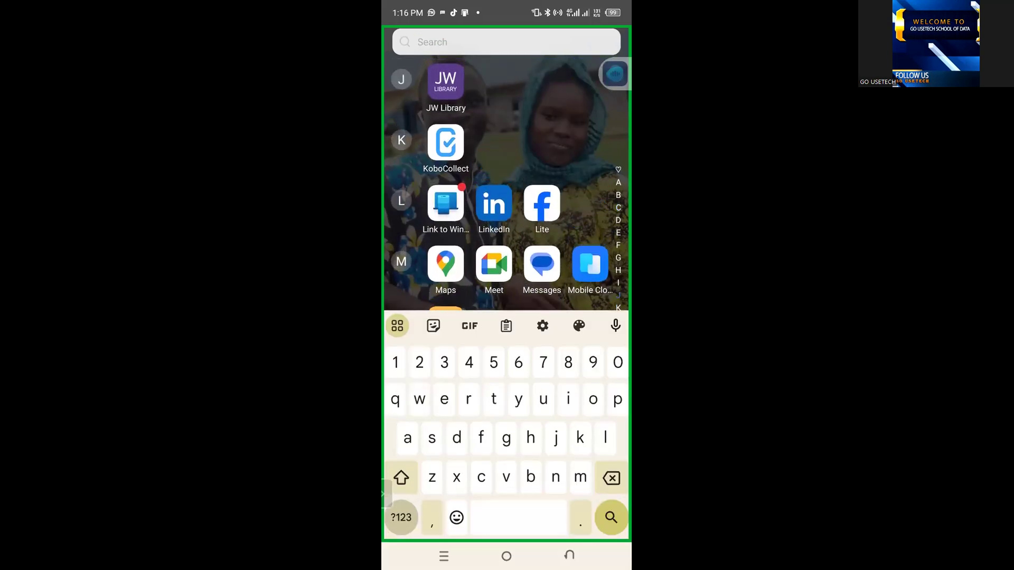
# - Clear the phone's app search and look up 'Set' to find Settings
pyautogui.write('Phon')
pyautogui.press('BackSpace')
pyautogui.press('BackSpace')
pyautogui.press('BackSpace')
pyautogui.press('BackSpace')
pyautogui.scroll(-10, 506, 296)
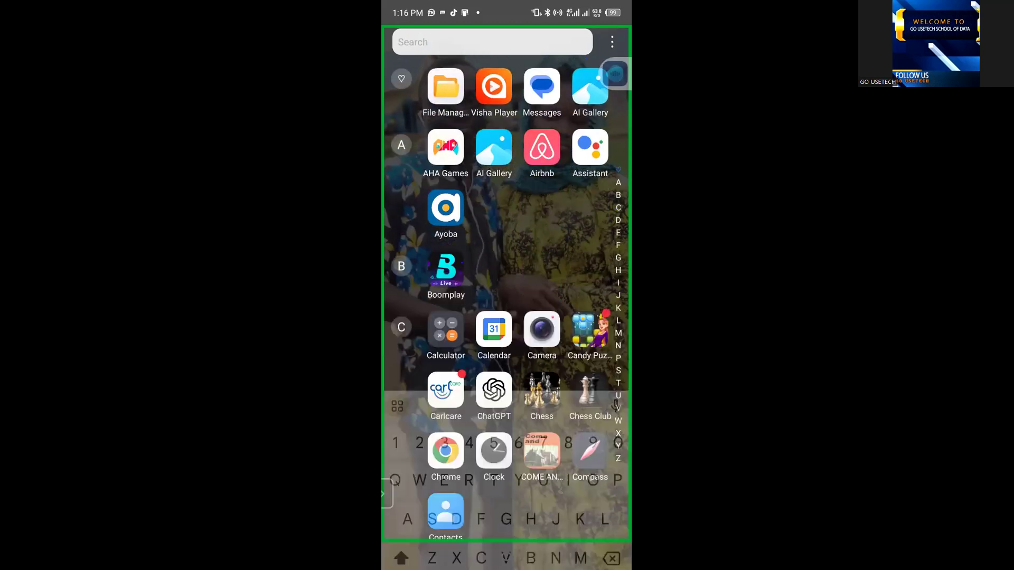
pyautogui.scroll(-8, 506, 296)
pyautogui.scroll(-2, 506, 296)
pyautogui.write('Set')
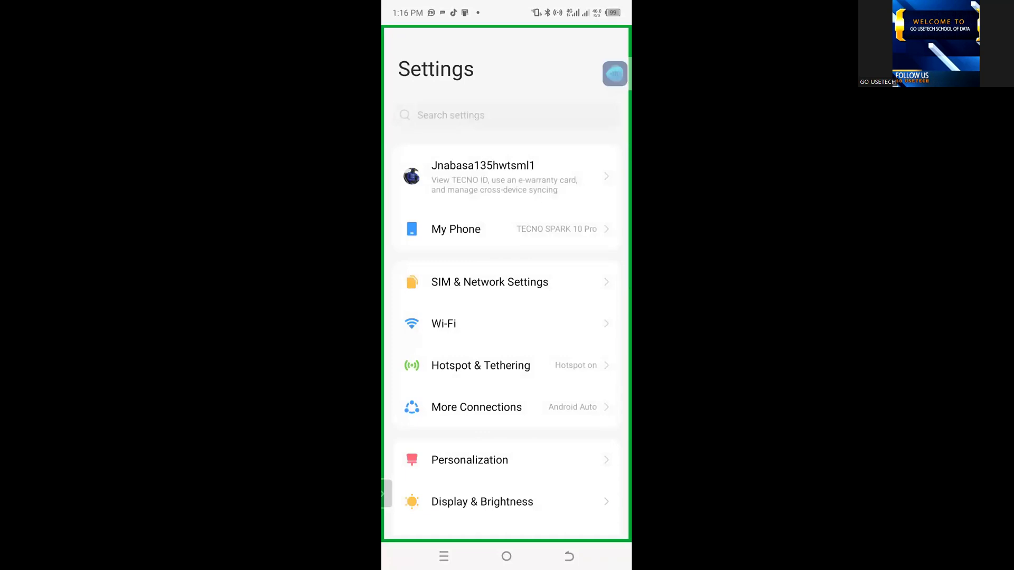
# - Search the phone's settings for 'phone link', which finds no matching setting
pyautogui.click(450, 115)
pyautogui.write('phone')
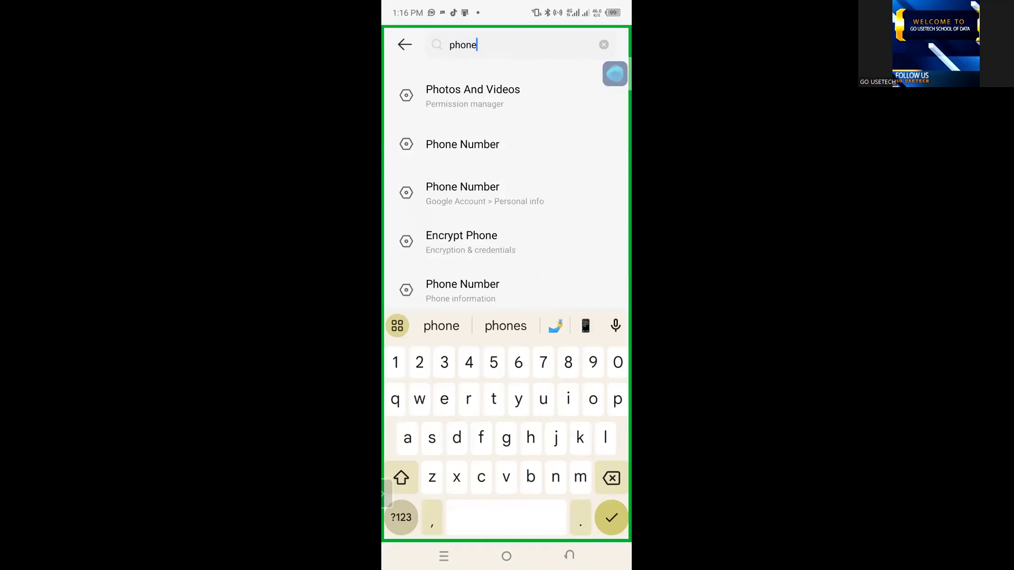
pyautogui.write('l')
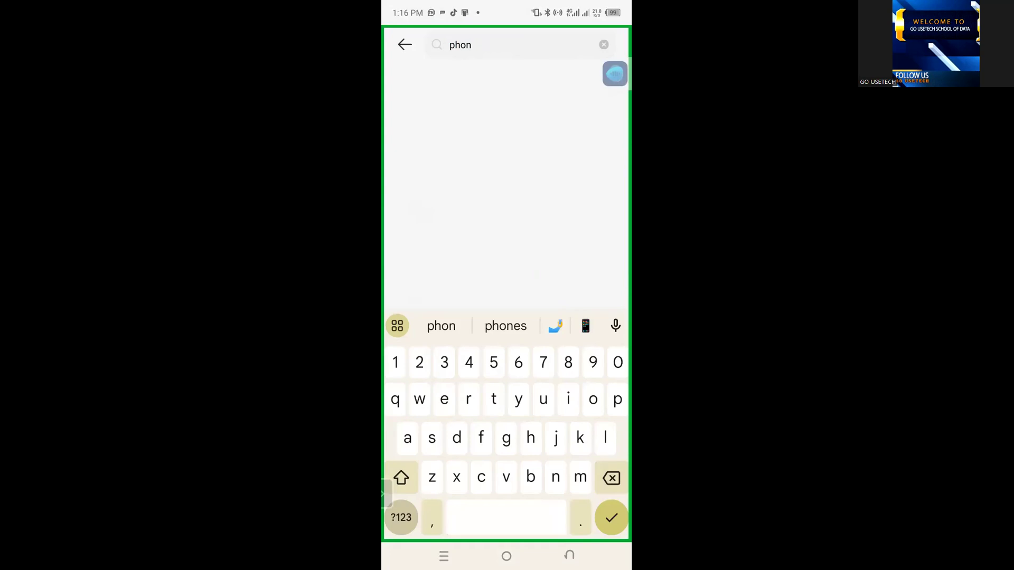
pyautogui.write('elink')
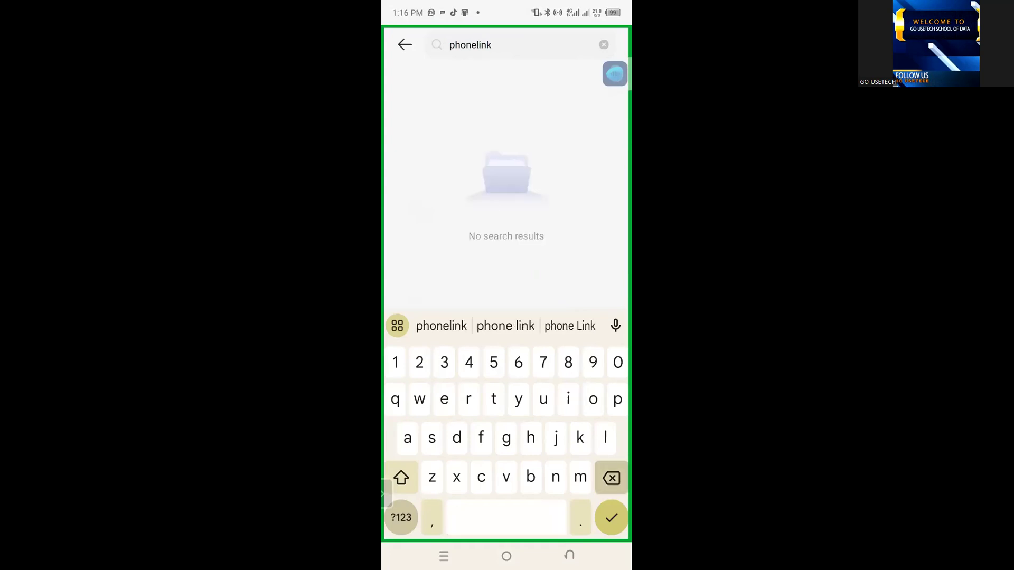
pyautogui.press('BackSpace')
pyautogui.press('BackSpace')
pyautogui.press('BackSpace')
pyautogui.press('BackSpace')
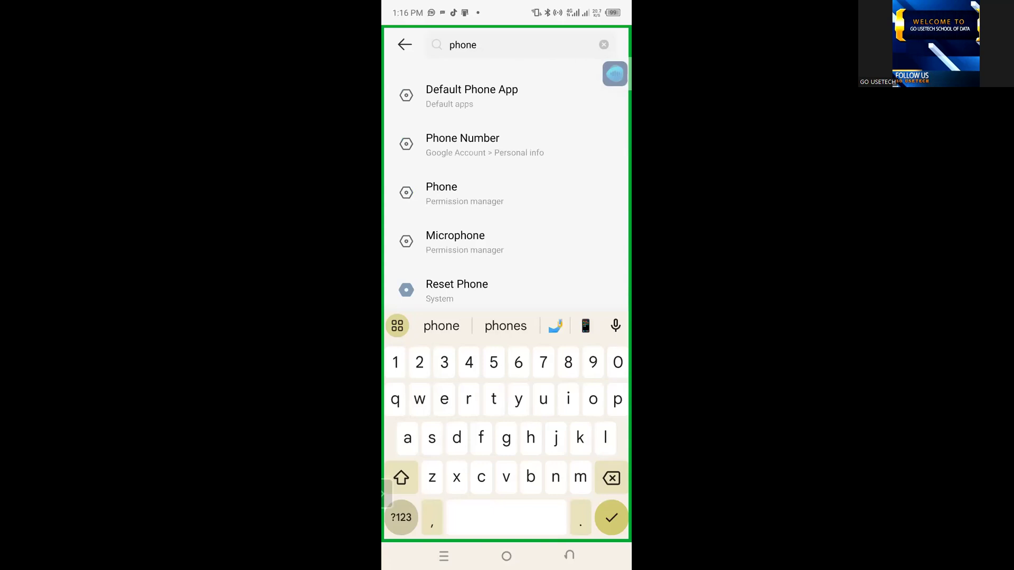
pyautogui.write('l')
pyautogui.press('BackSpace')
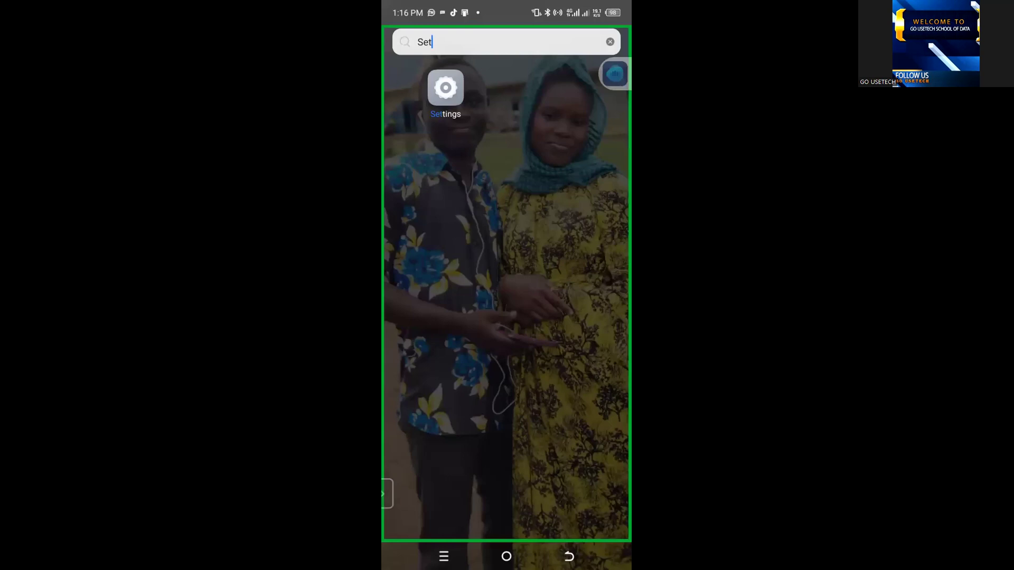
# - Open the Play Store and search for 'phonelink' to find Microsoft's Link to Windows
pyautogui.press('BackSpace')
pyautogui.press('BackSpace')
pyautogui.press('BackSpace')
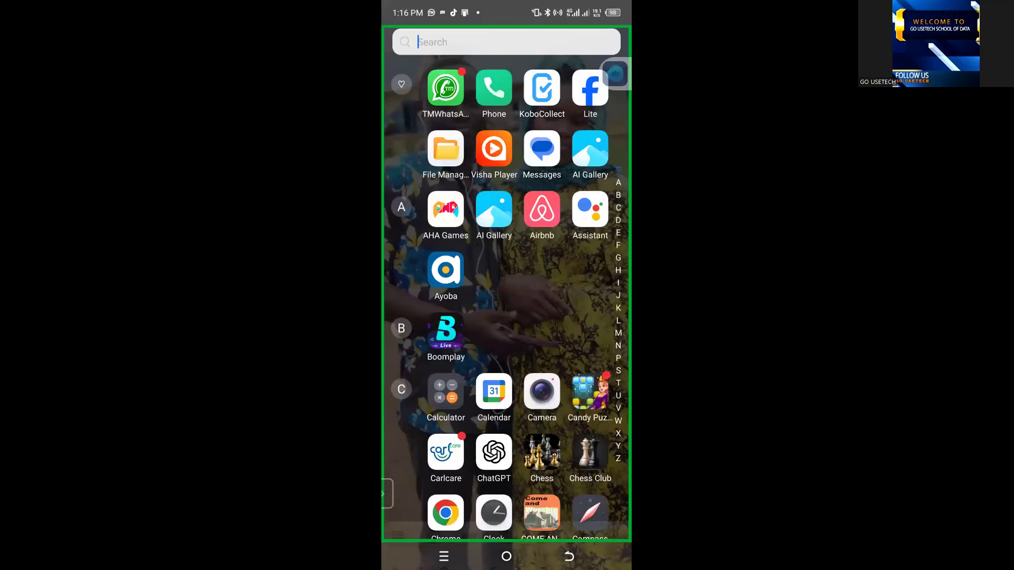
pyautogui.write('Play')
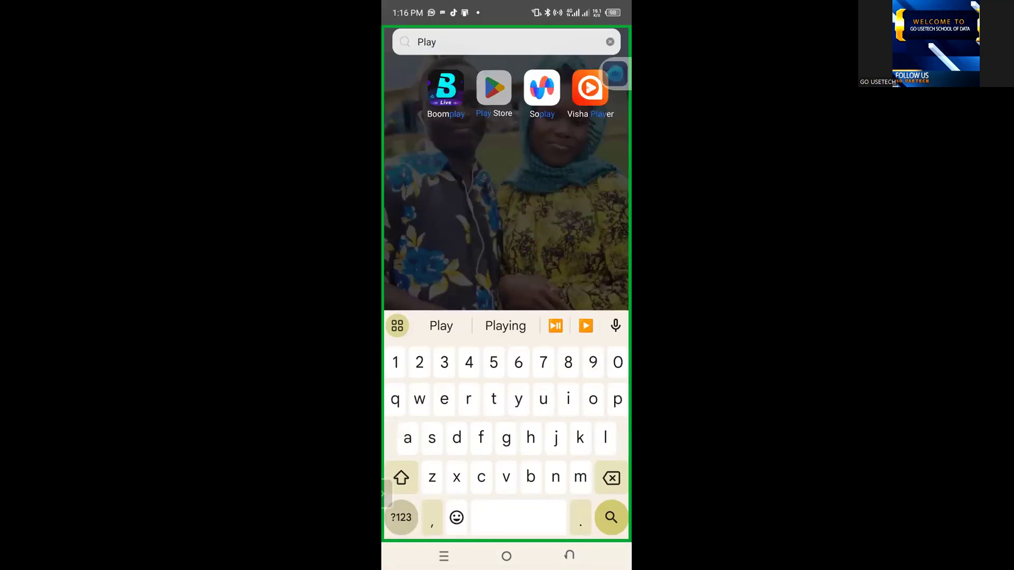
pyautogui.click(494, 87)
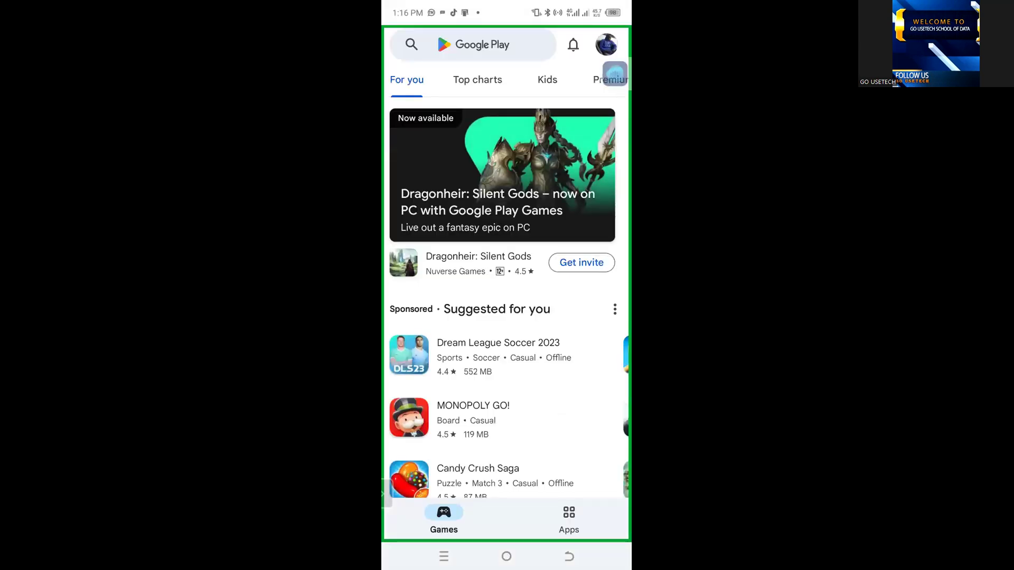
pyautogui.click(472, 45)
pyautogui.write('p')
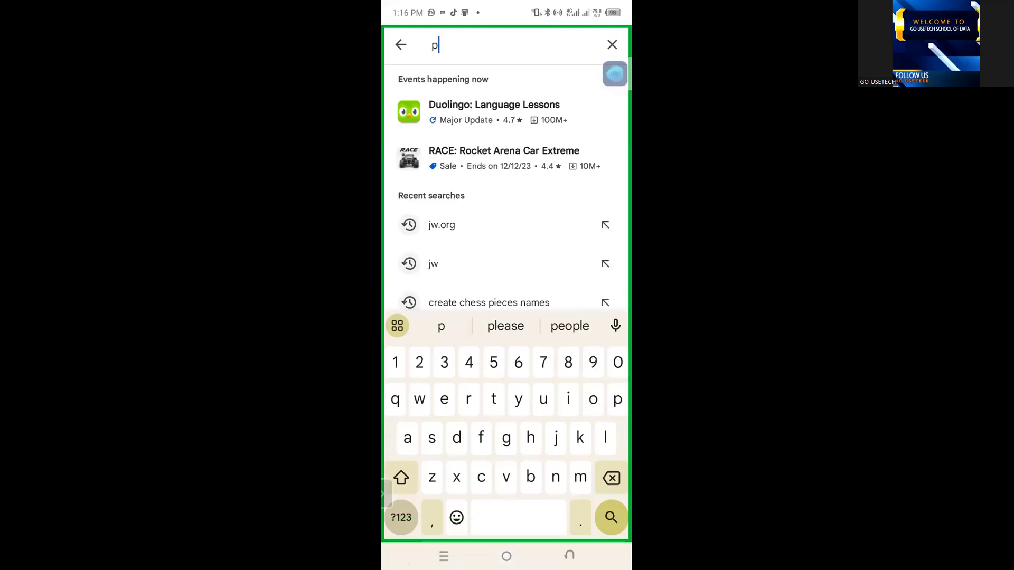
pyautogui.write('honelink')
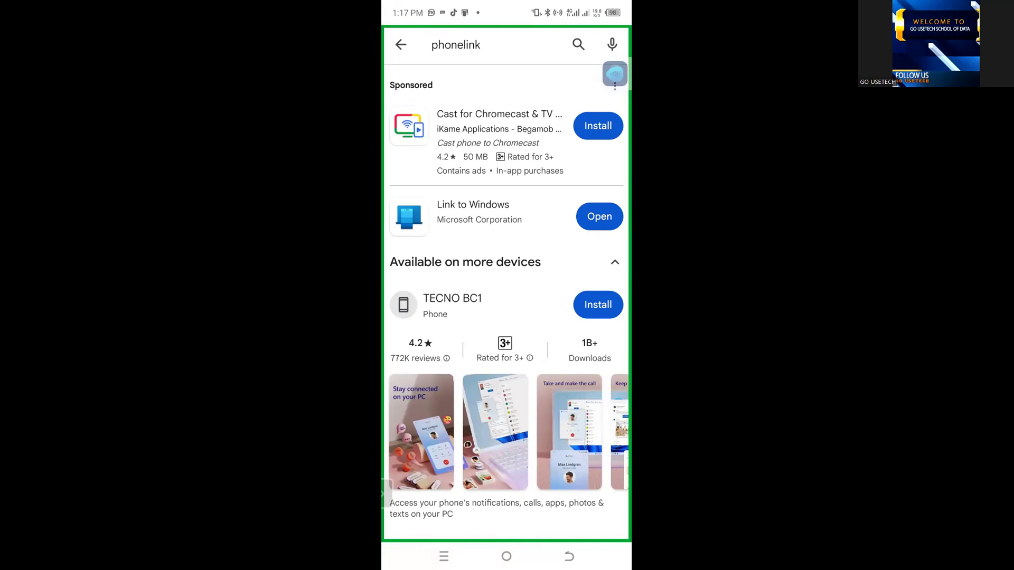
# - Open the already-installed Link to Windows app from the Play Store results
pyautogui.click(599, 217)
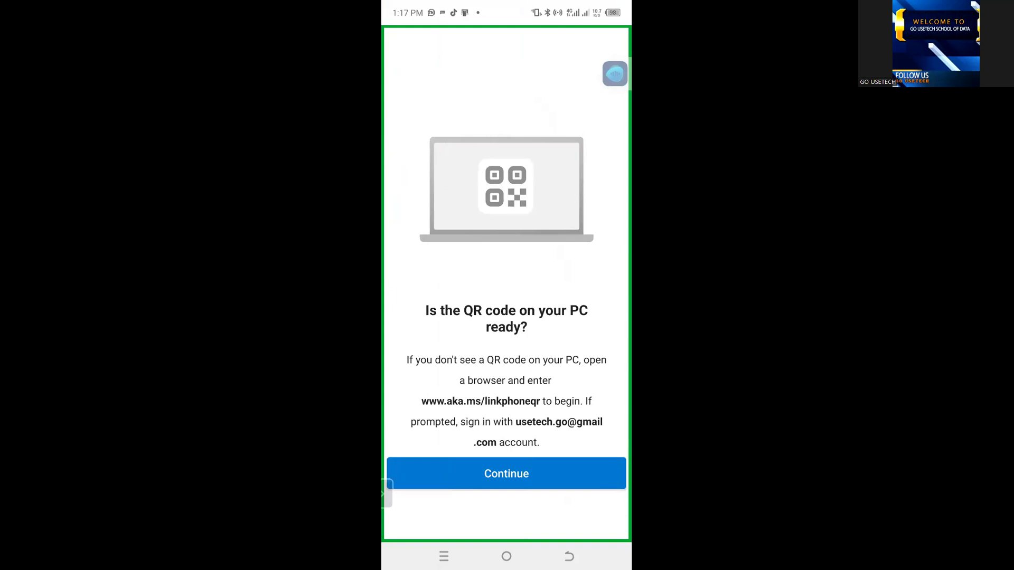
# - Continue to the QR scanner, then back out to the Link to Windows account page
pyautogui.click(507, 474)
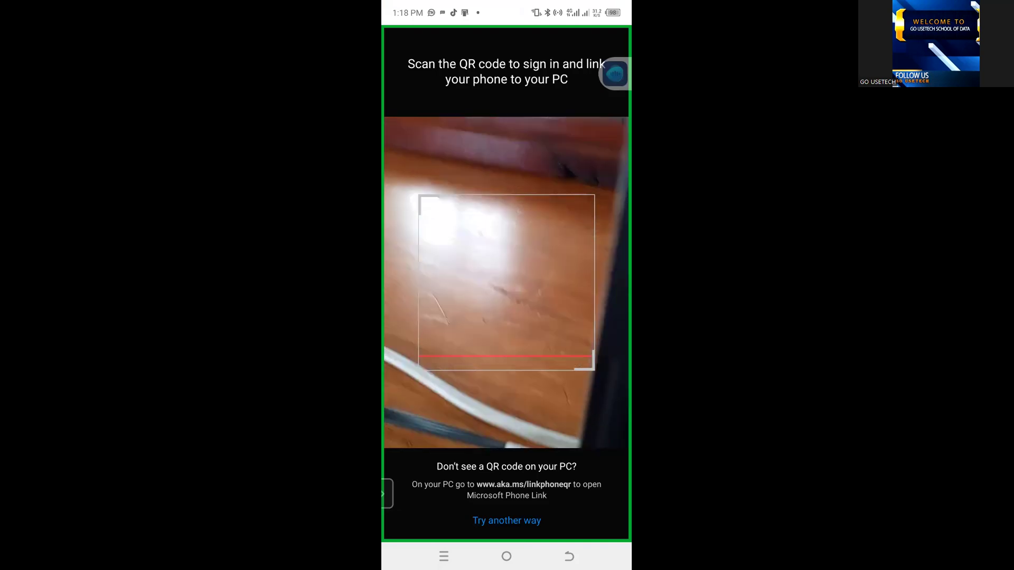
pyautogui.click(569, 556)
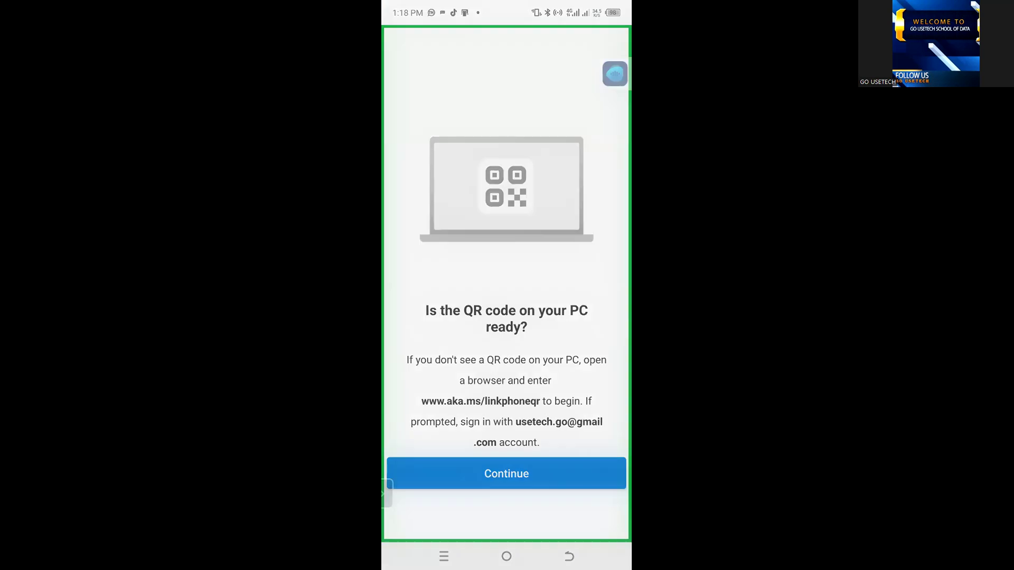
pyautogui.moveTo(506, 5); pyautogui.dragTo(506, 264)
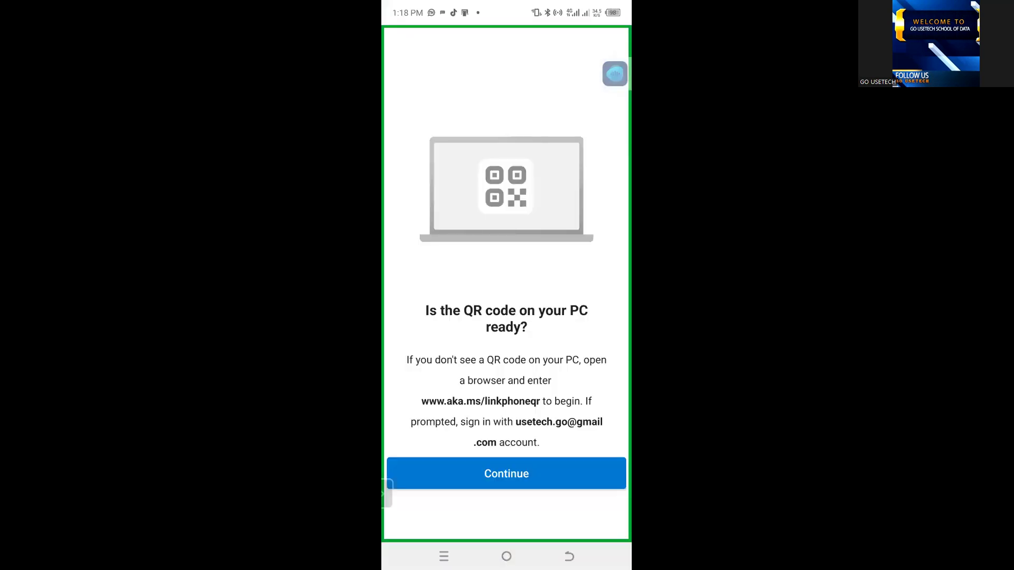
pyautogui.click(568, 557)
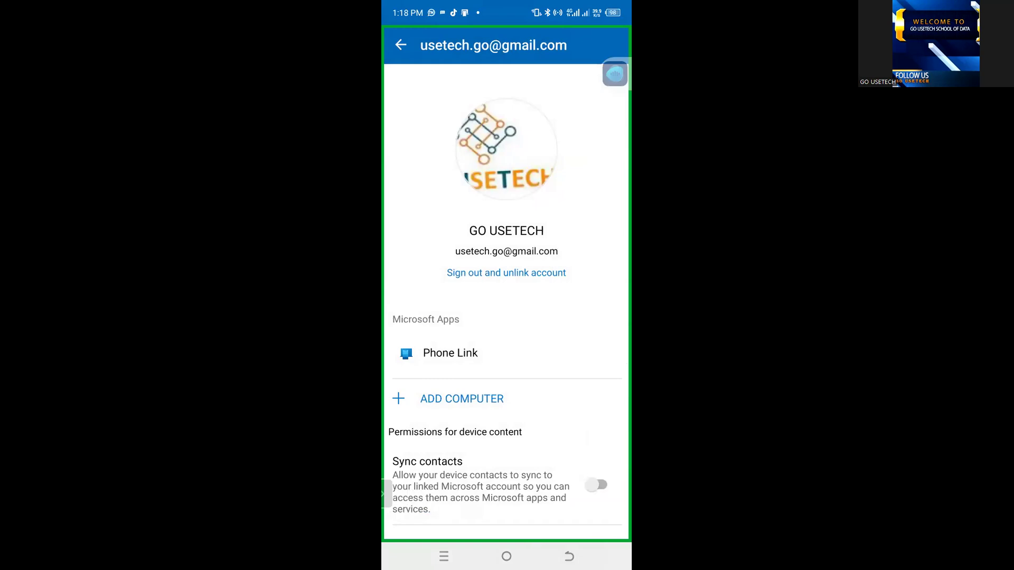
# - Return to the phone's home screen, search the launcher for 'Zoom', and show recent apps
pyautogui.click(569, 556)
pyautogui.click(506, 557)
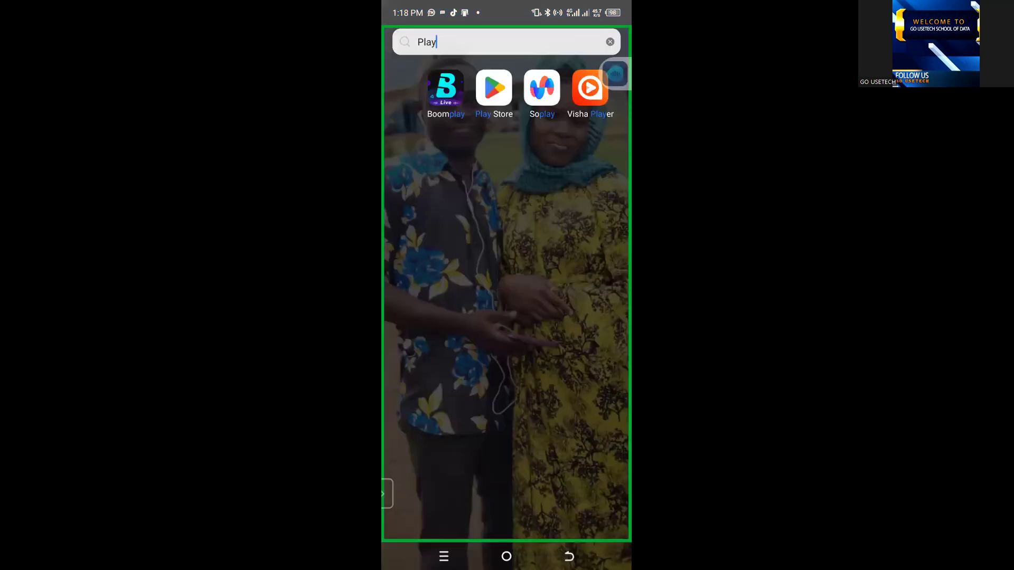
pyautogui.click(610, 42)
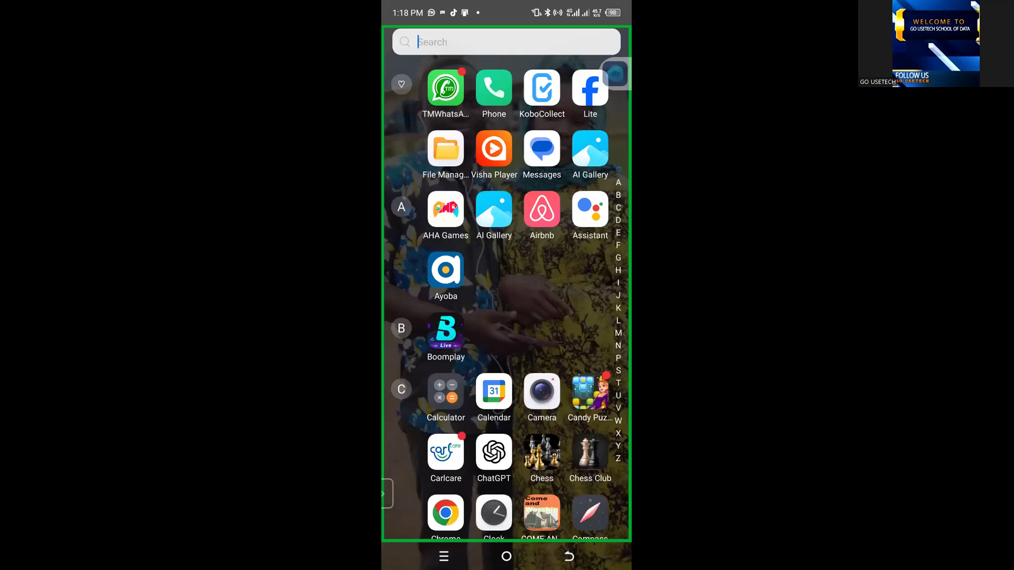
pyautogui.click(506, 41)
pyautogui.write('Zoom')
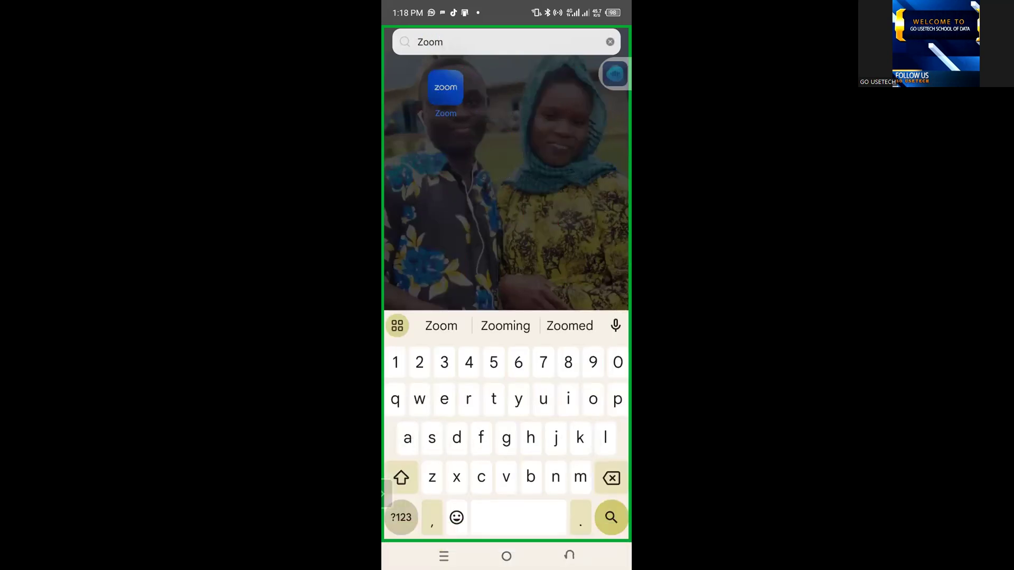
pyautogui.press('Return')
pyautogui.click(444, 556)
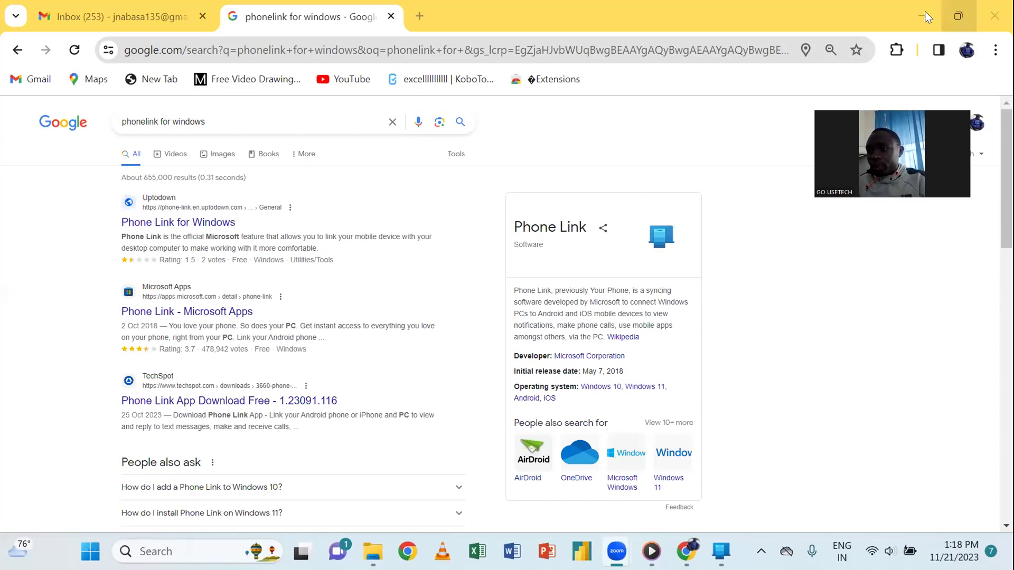
# - Minimize Chrome to bring the Phone Link setup window to the front
pyautogui.click(924, 11)
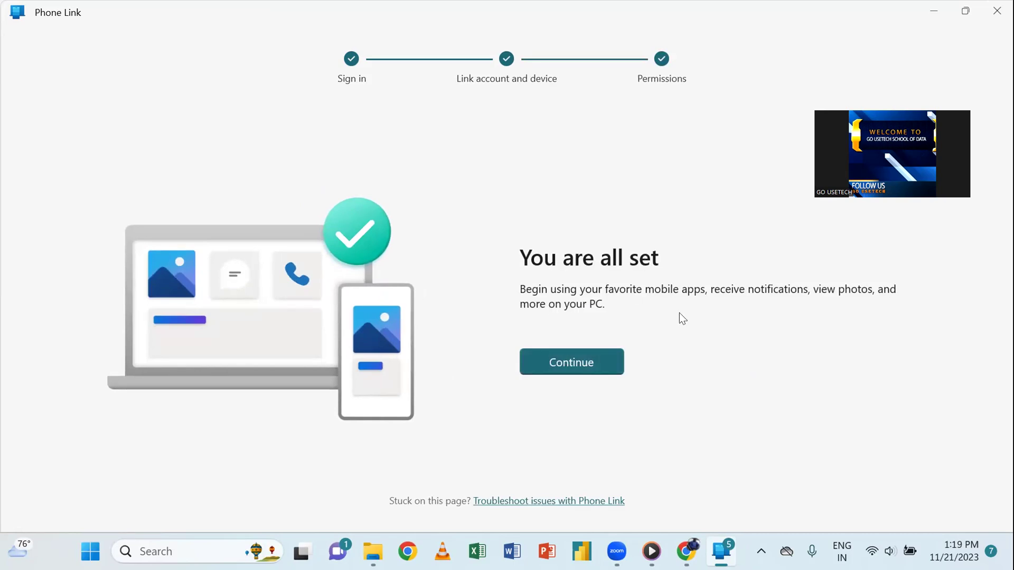
# - Finish setup with 'Open Phone Link when I sign in' enabled
pyautogui.click(591, 359)
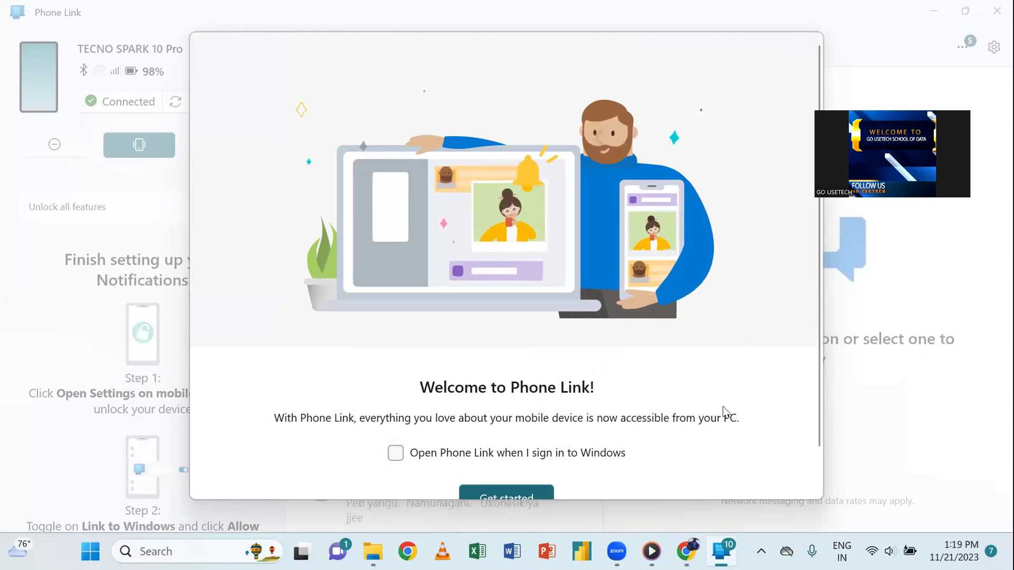
pyautogui.scroll(-2, 817, 378)
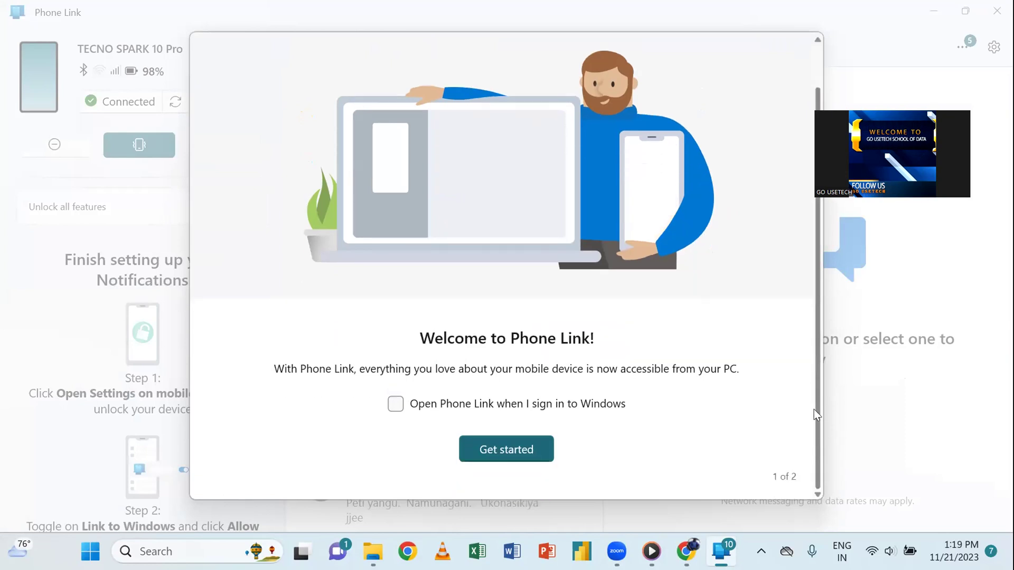
pyautogui.click(395, 404)
# - Start the welcome tour, view the phone's photos, and begin calls setup
pyautogui.click(473, 444)
pyautogui.click(474, 444)
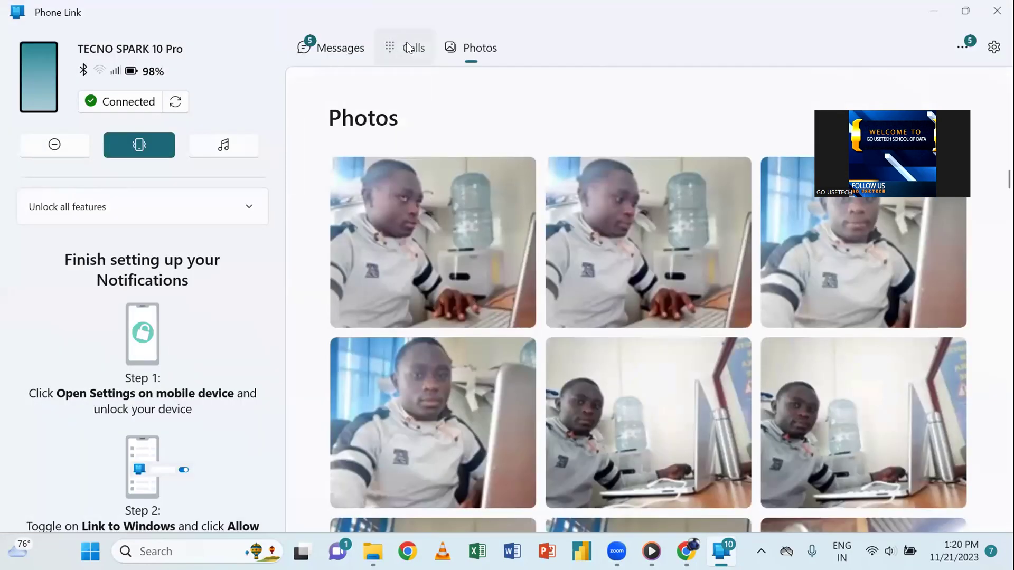
pyautogui.click(410, 48)
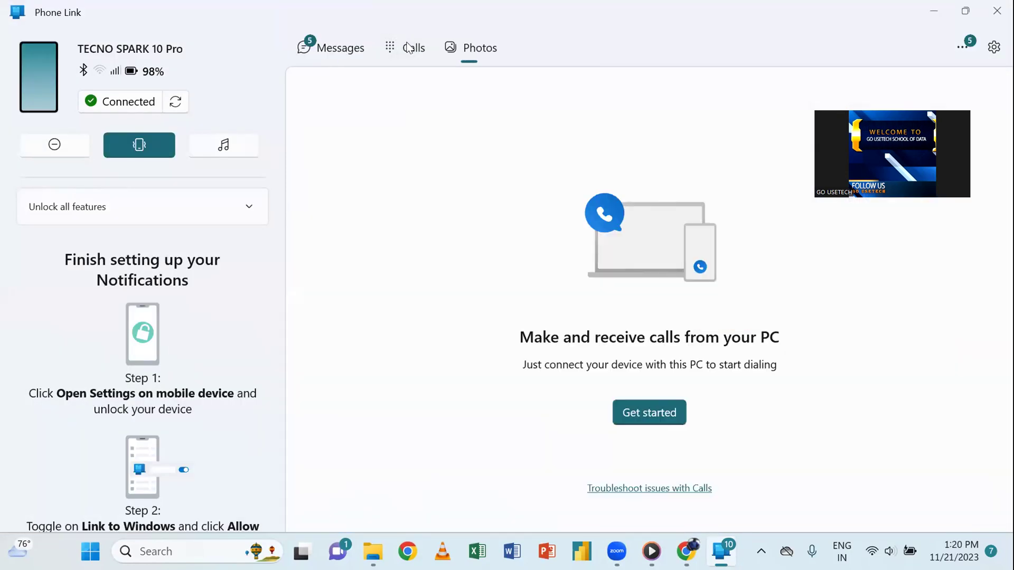
pyautogui.click(645, 418)
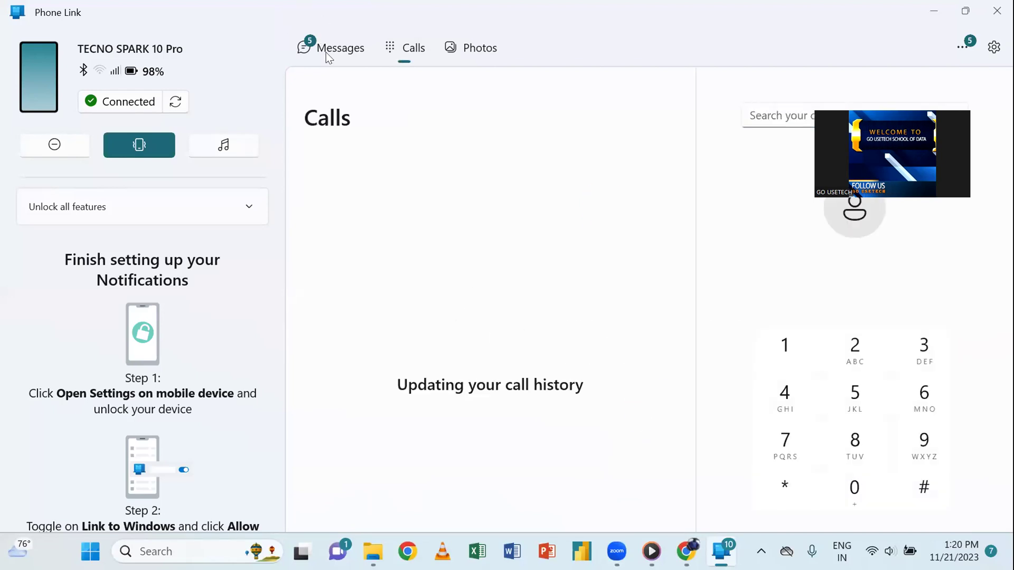
# - In Messages, open the unsaved-number conversation under Recent and send 'hello'
pyautogui.click(346, 55)
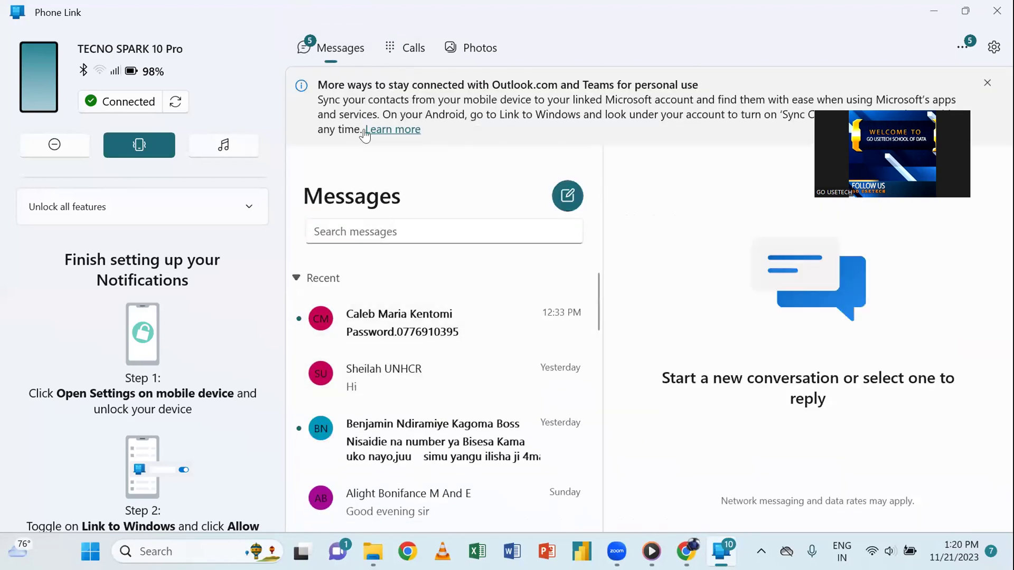
pyautogui.click(394, 50)
pyautogui.click(505, 280)
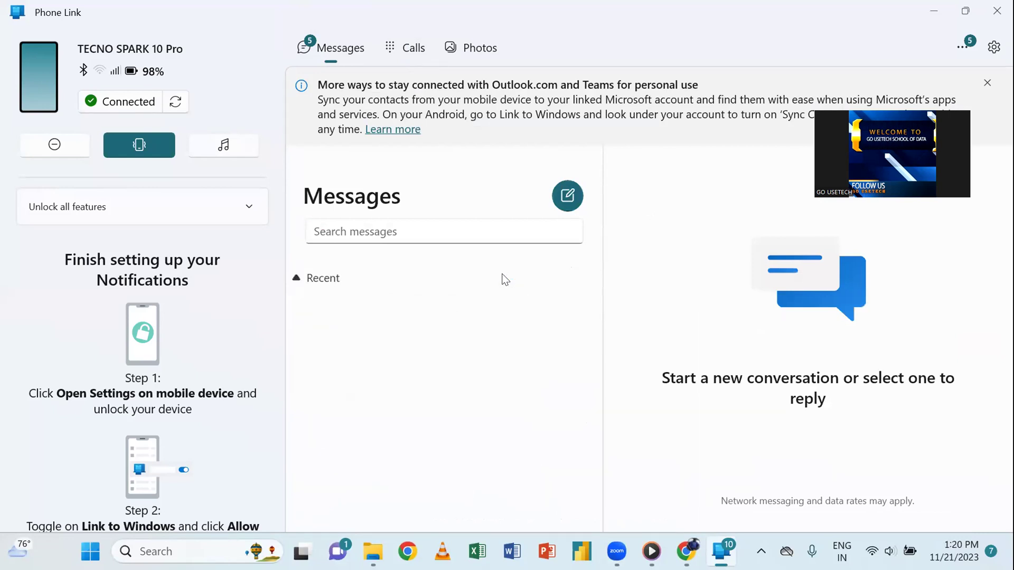
pyautogui.click(295, 279)
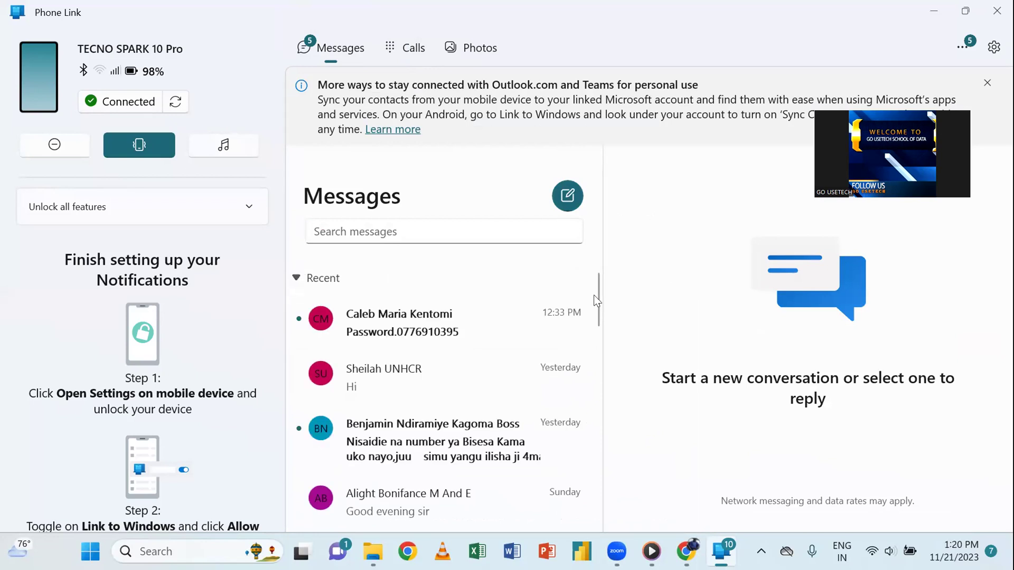
pyautogui.scroll(-10, 595, 318)
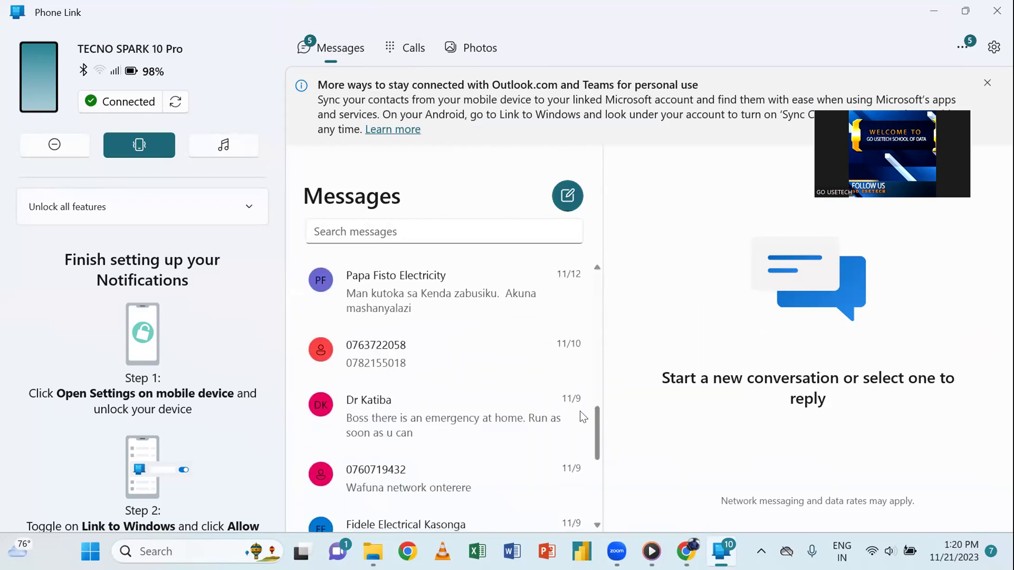
pyautogui.click(486, 369)
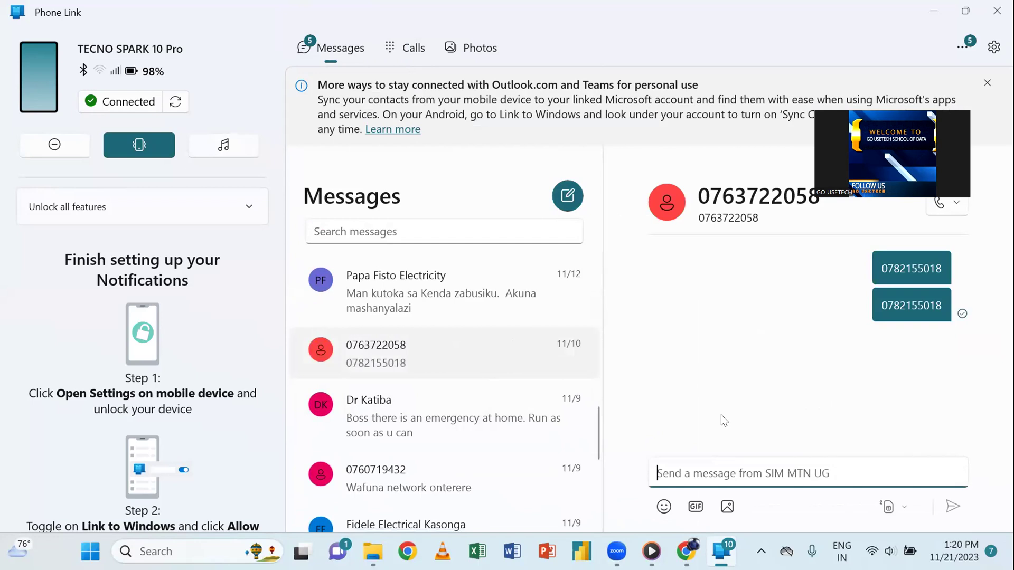
pyautogui.write('hel')
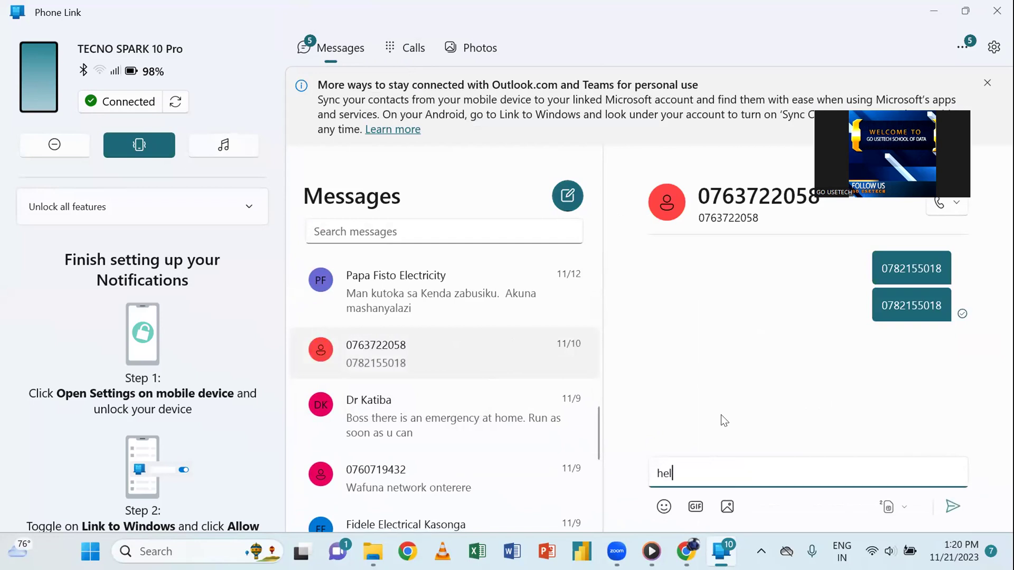
pyautogui.write('lo')
pyautogui.press('Return')
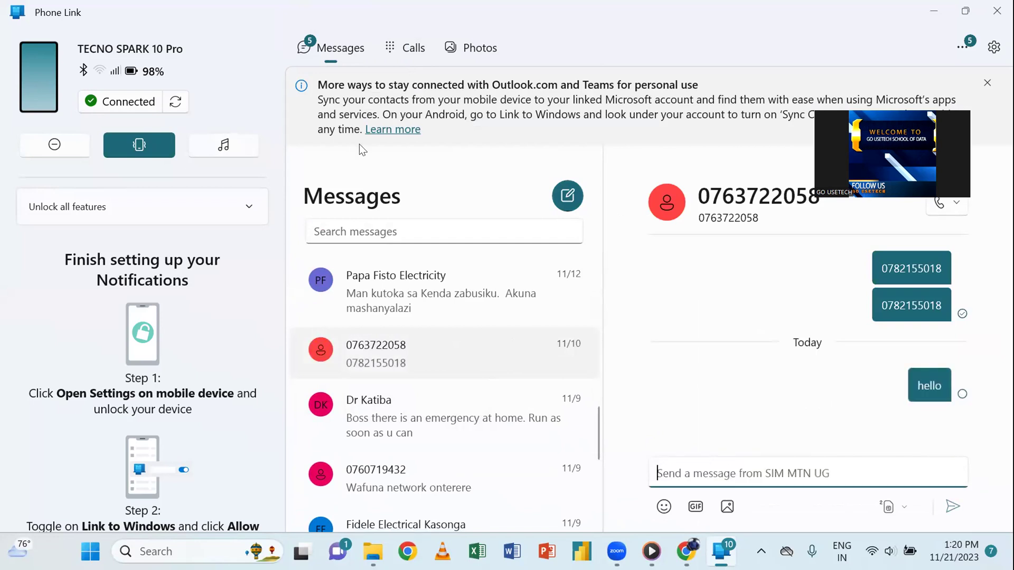
# - Call the most recent contact from the call history, hang up, then view the phone's synced photos
pyautogui.click(411, 42)
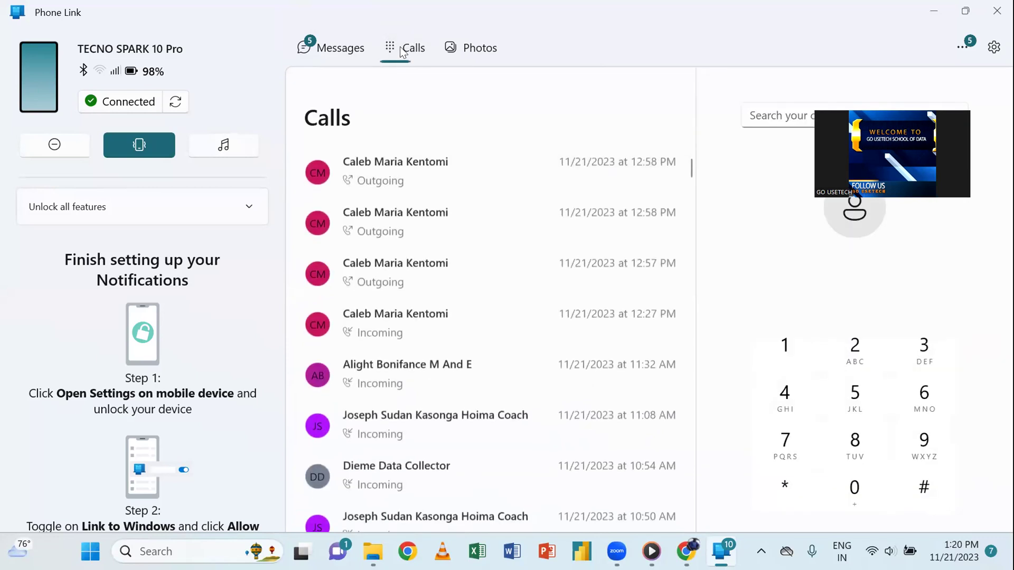
pyautogui.moveTo(401, 172)
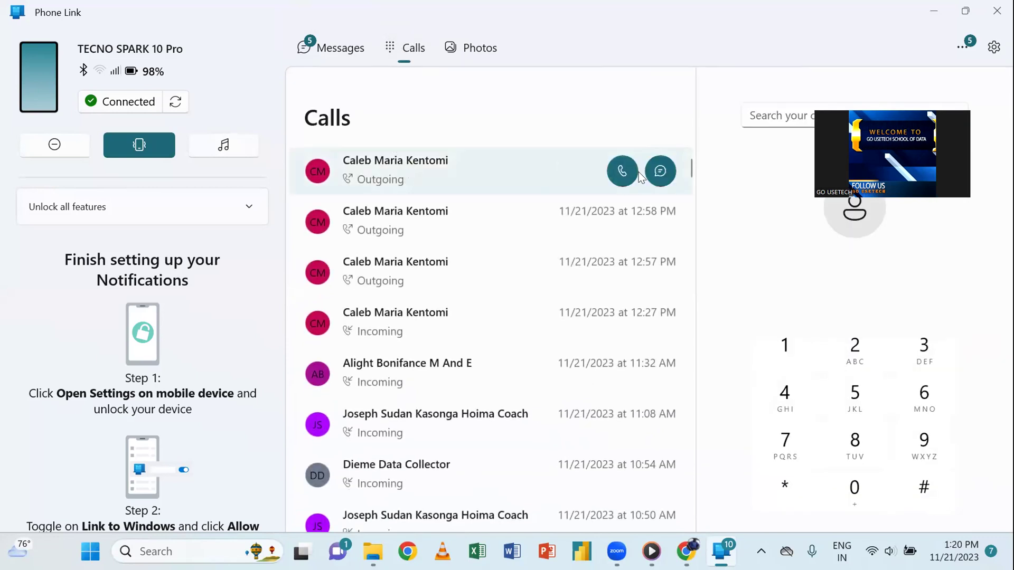
pyautogui.click(621, 170)
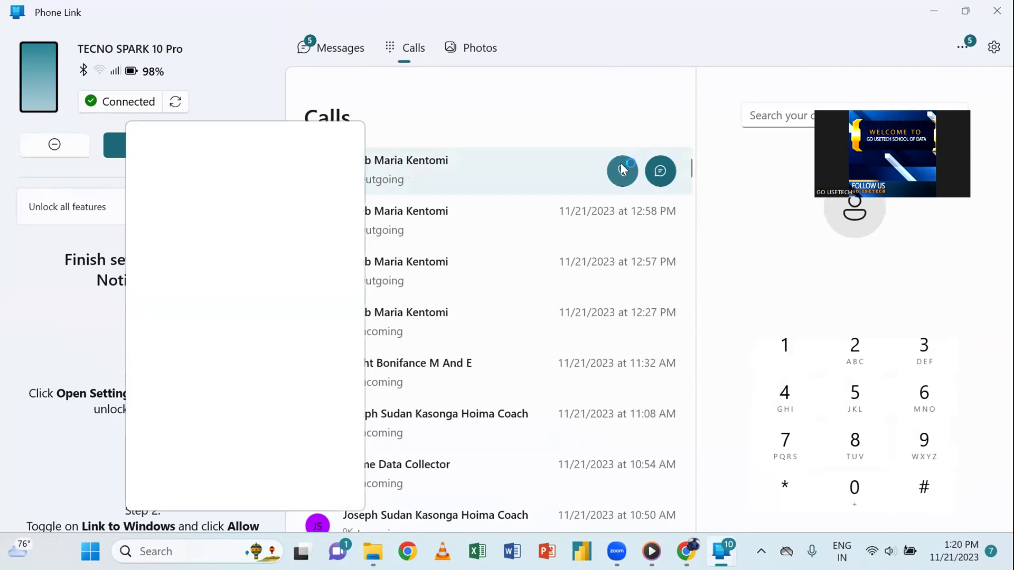
pyautogui.click(244, 353)
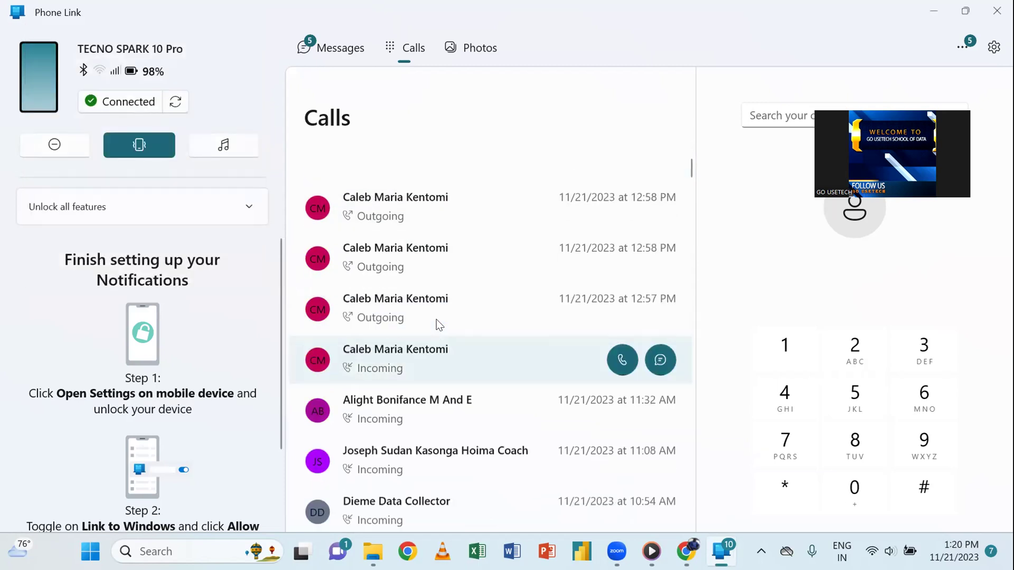
pyautogui.click(469, 50)
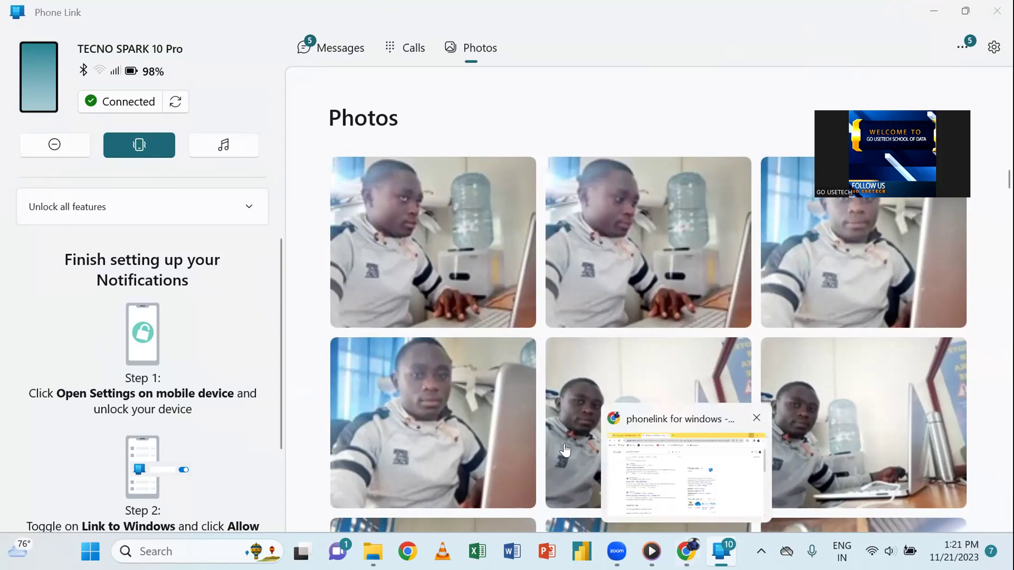
# - Minimize Phone Link and load the GO USETECH YouTube channel from a shortcut in a new Chrome tab
pyautogui.click(934, 11)
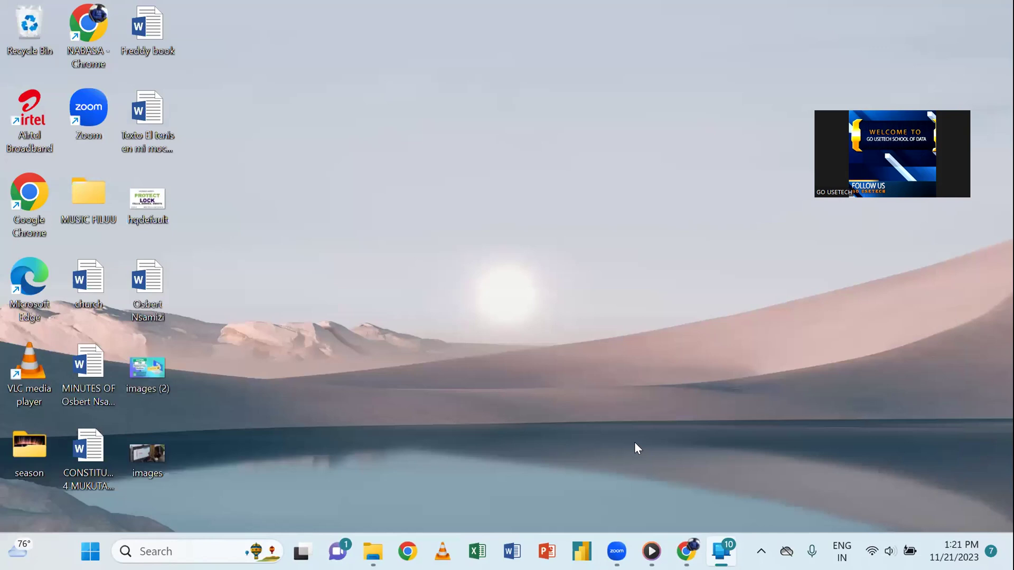
pyautogui.click(686, 551)
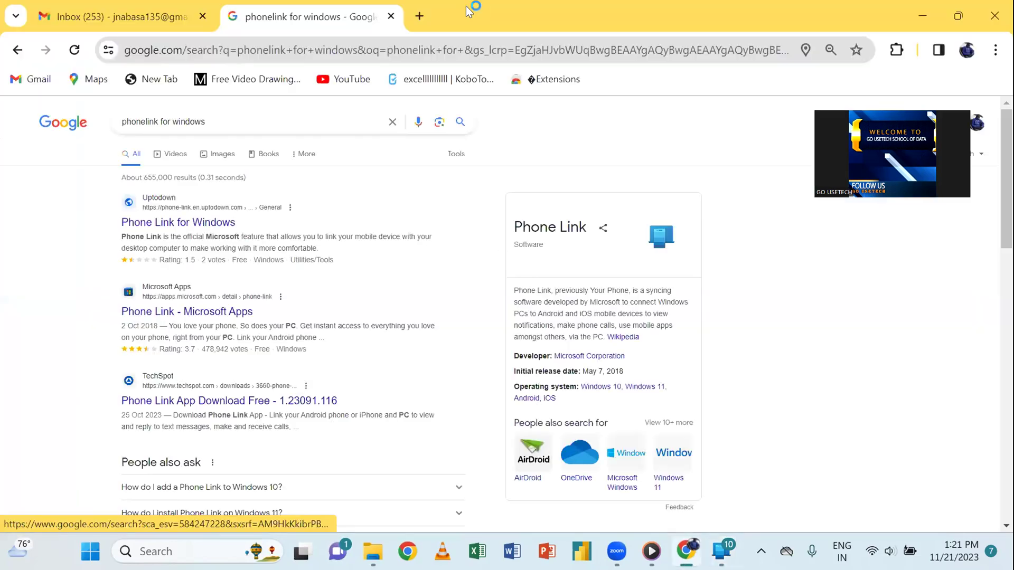
pyautogui.click(419, 16)
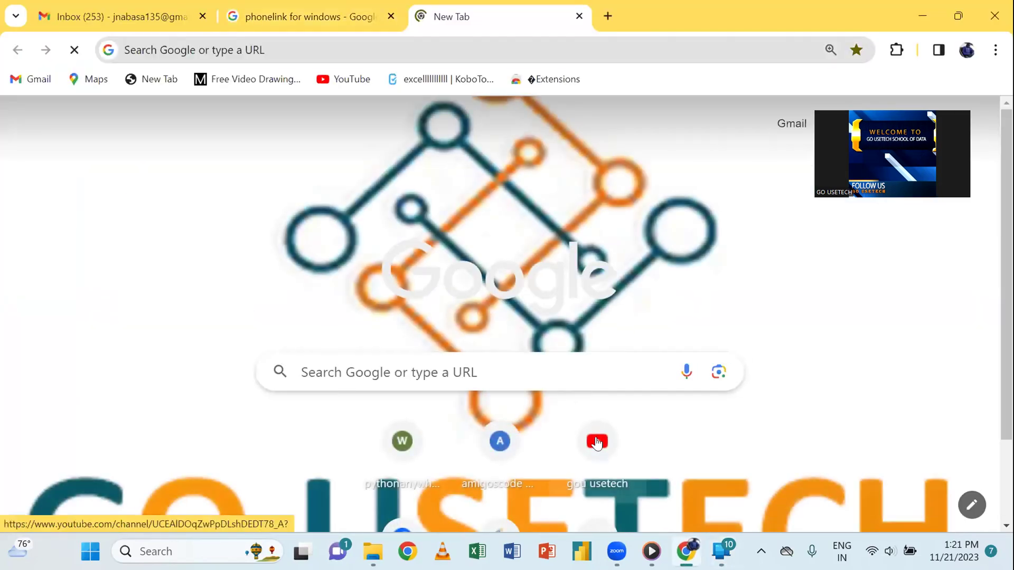
pyautogui.click(597, 443)
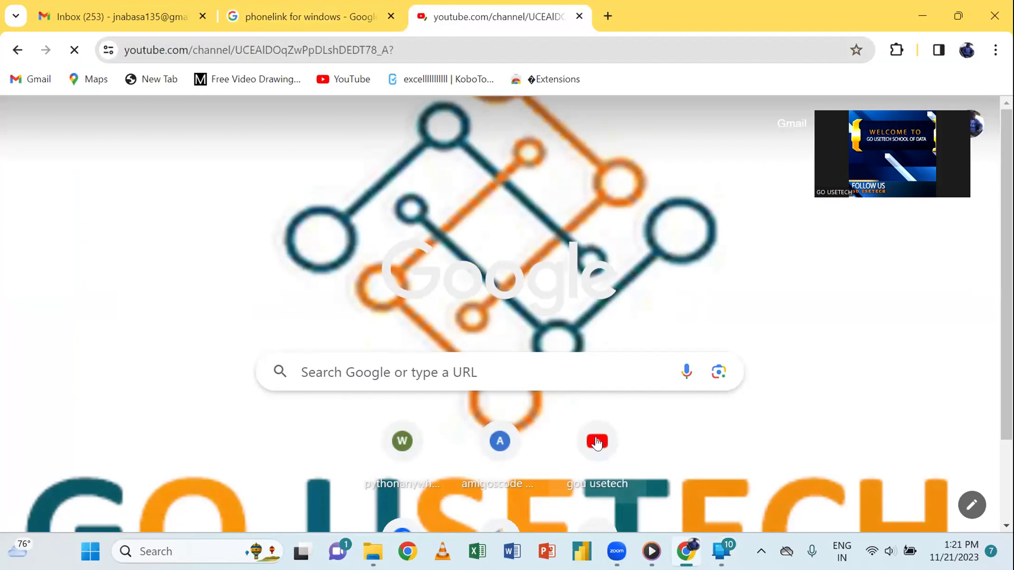